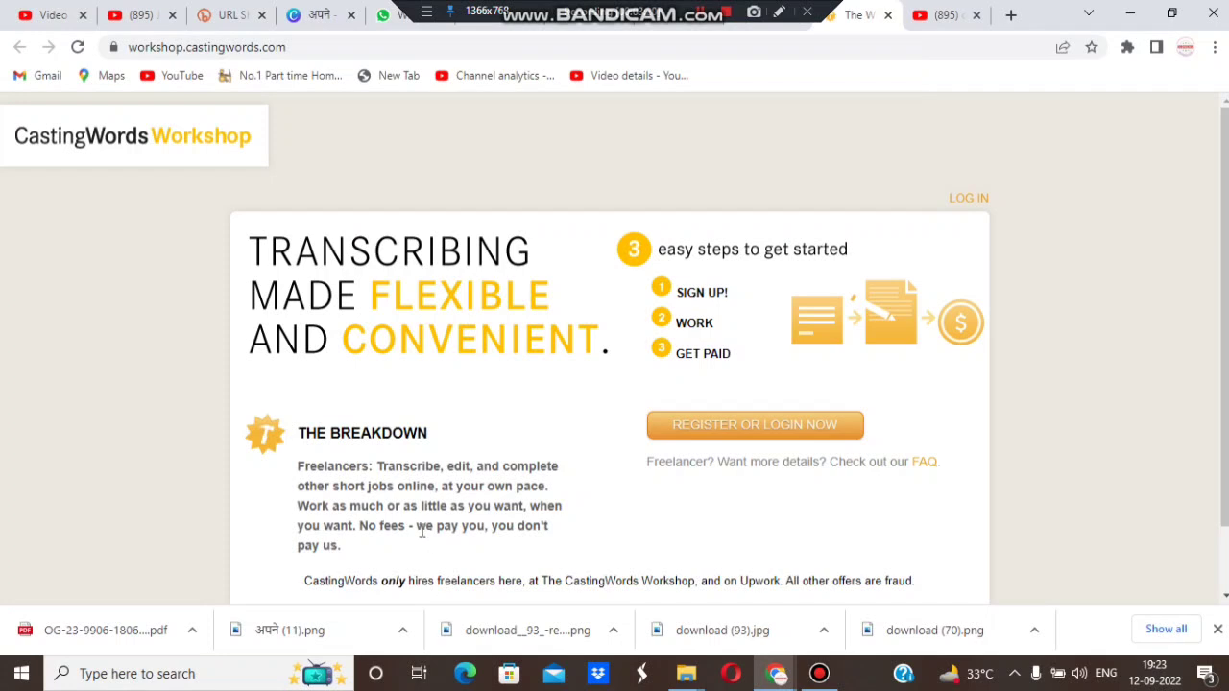
drag(416, 525, 509, 547)
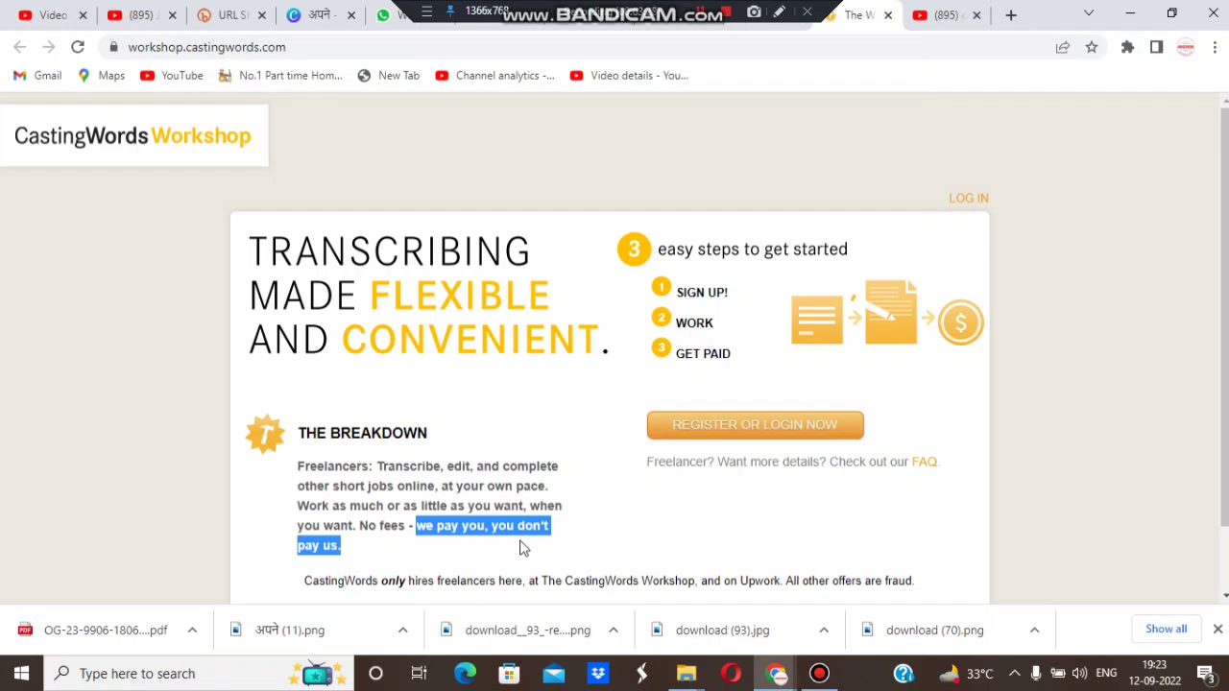
click(578, 524)
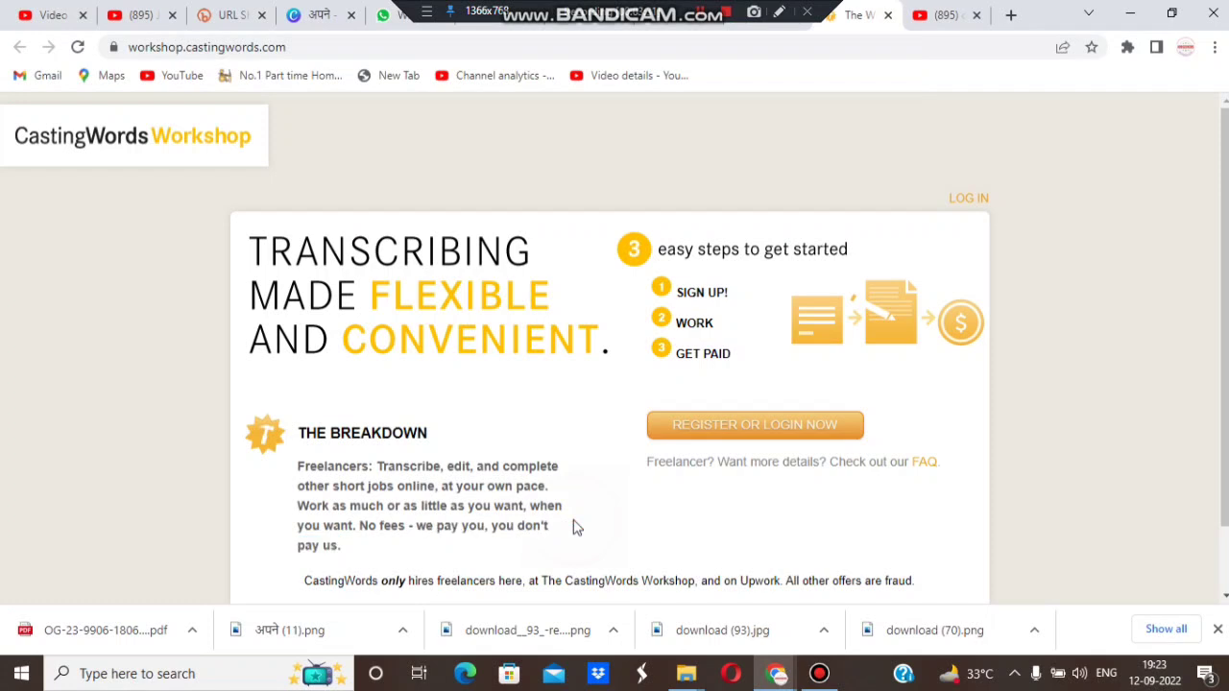
double_click(602, 581)
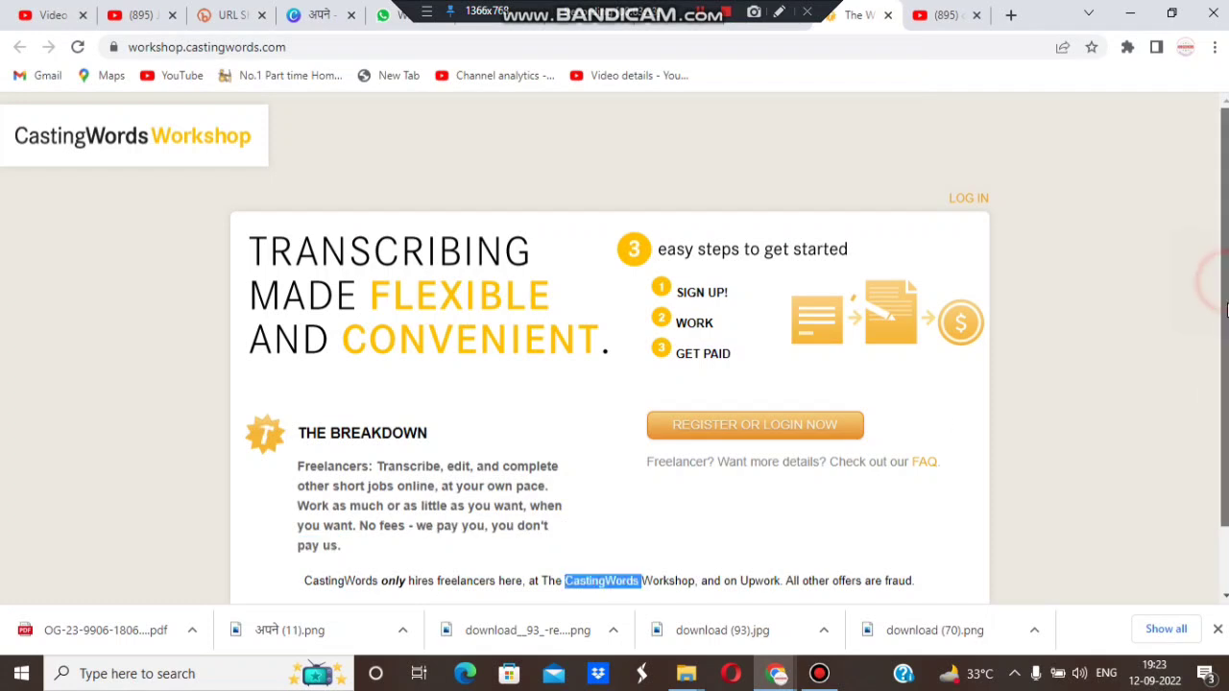
scroll(1224, 288, down, 1)
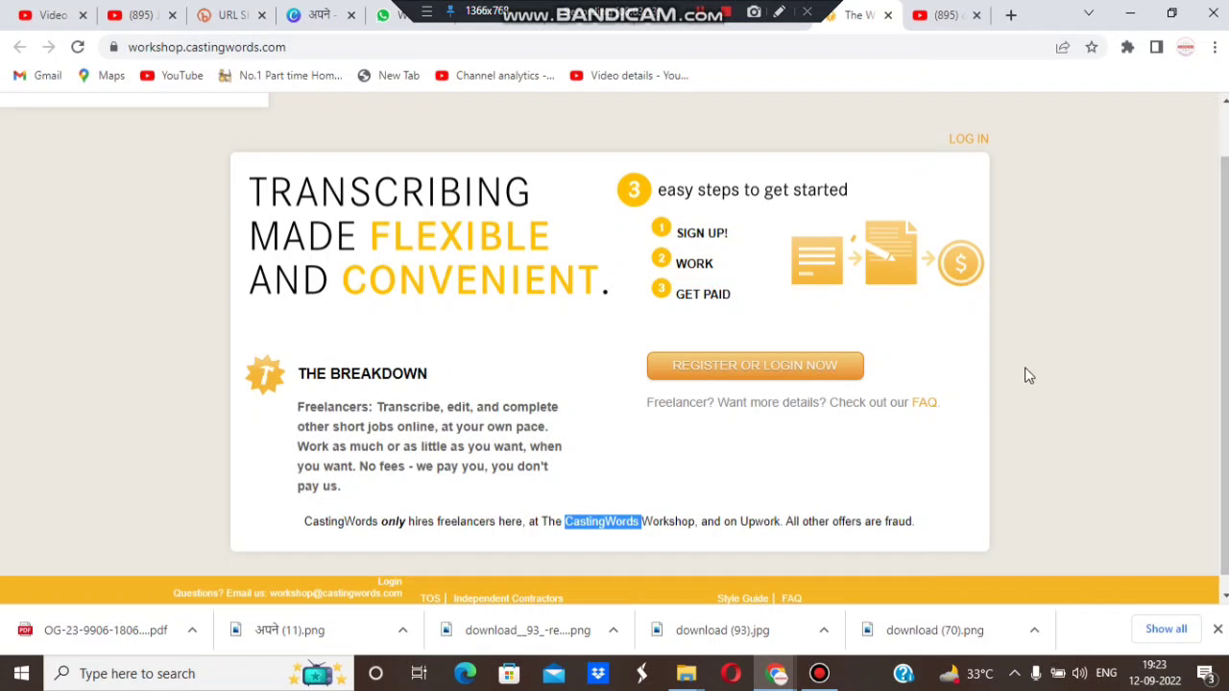
Step: Open freelancer registration, fill in the Apply Here form with a repeated password, and submit it
click(757, 366)
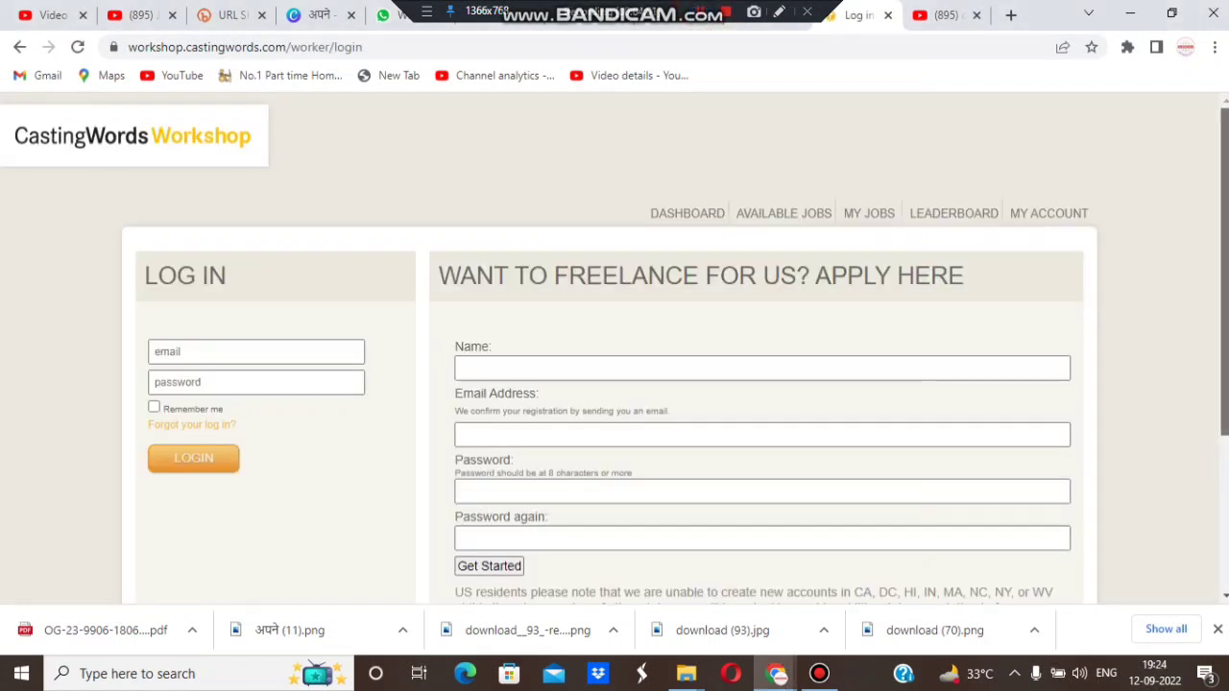
key(Down)
key(Up)
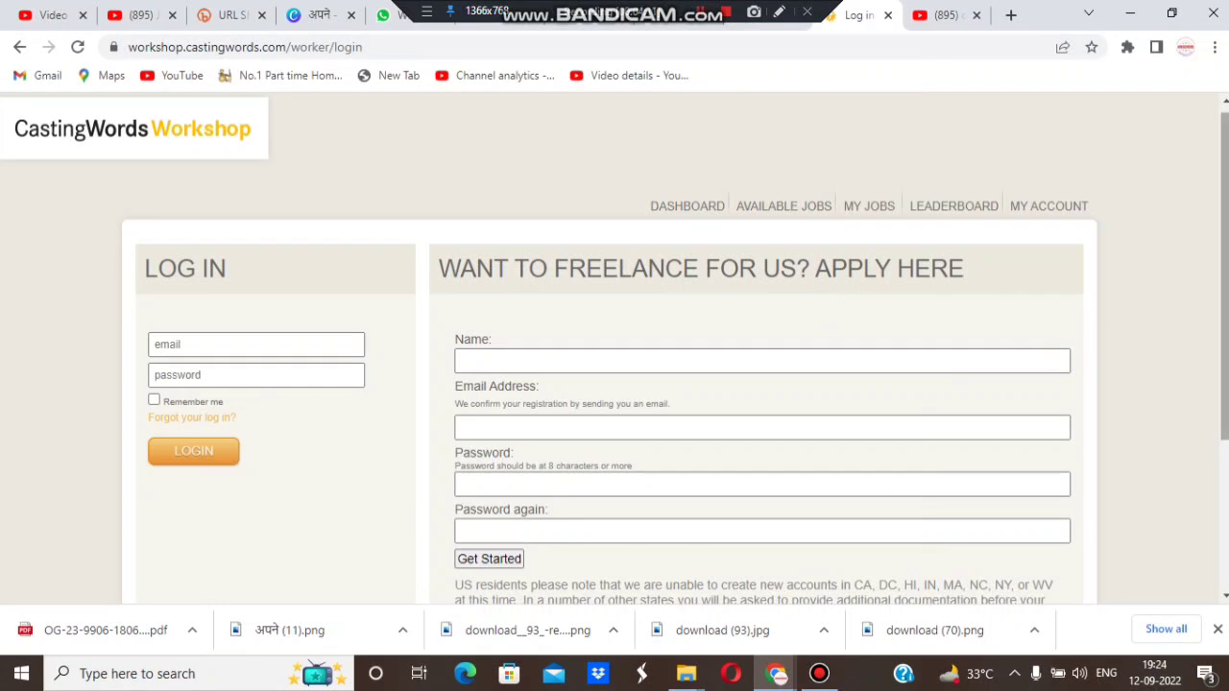
scroll(1224, 278, down, 1)
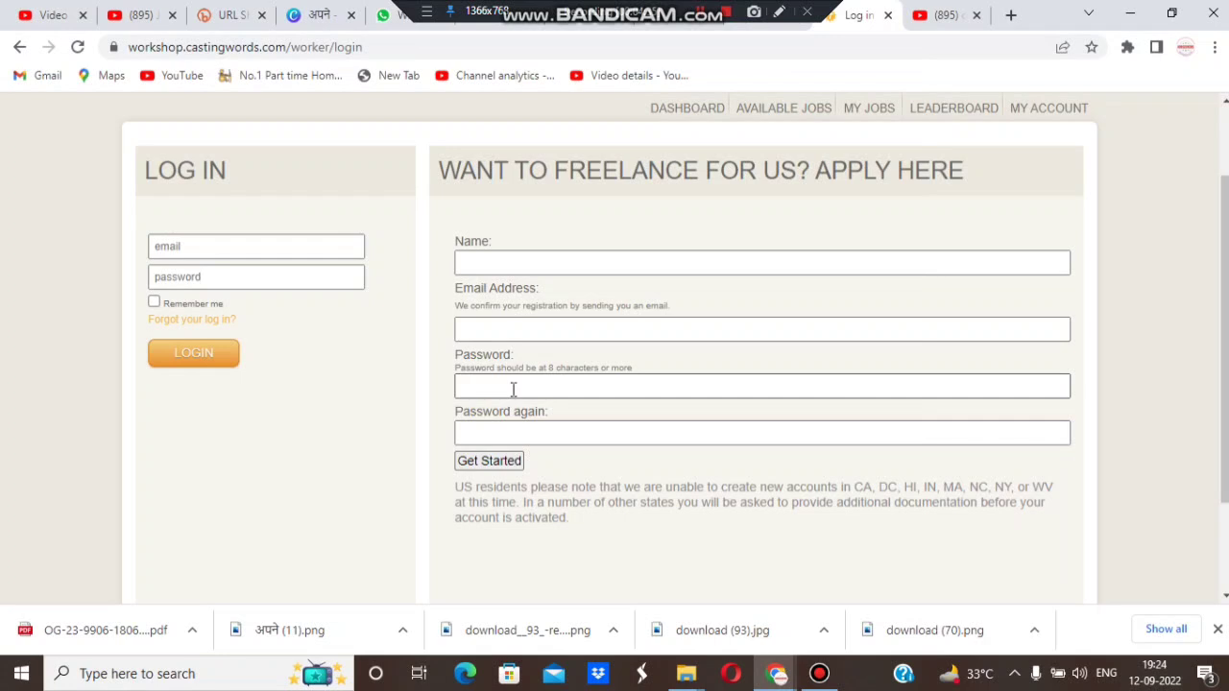
click(515, 439)
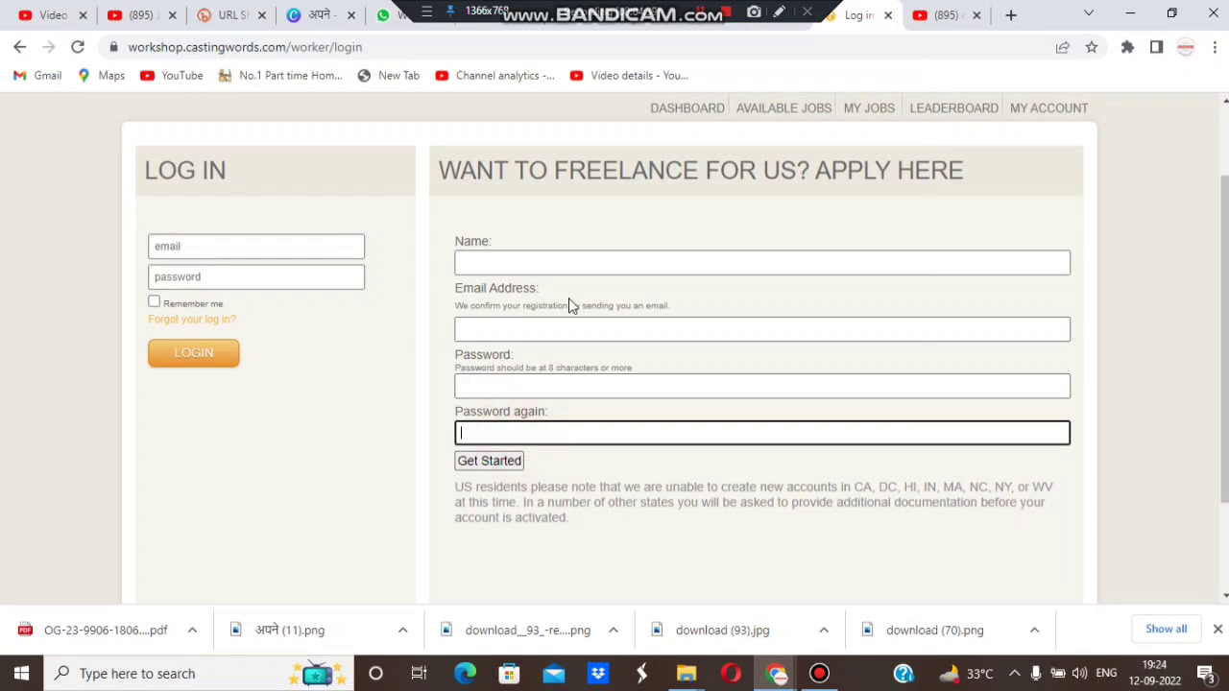
key(Return)
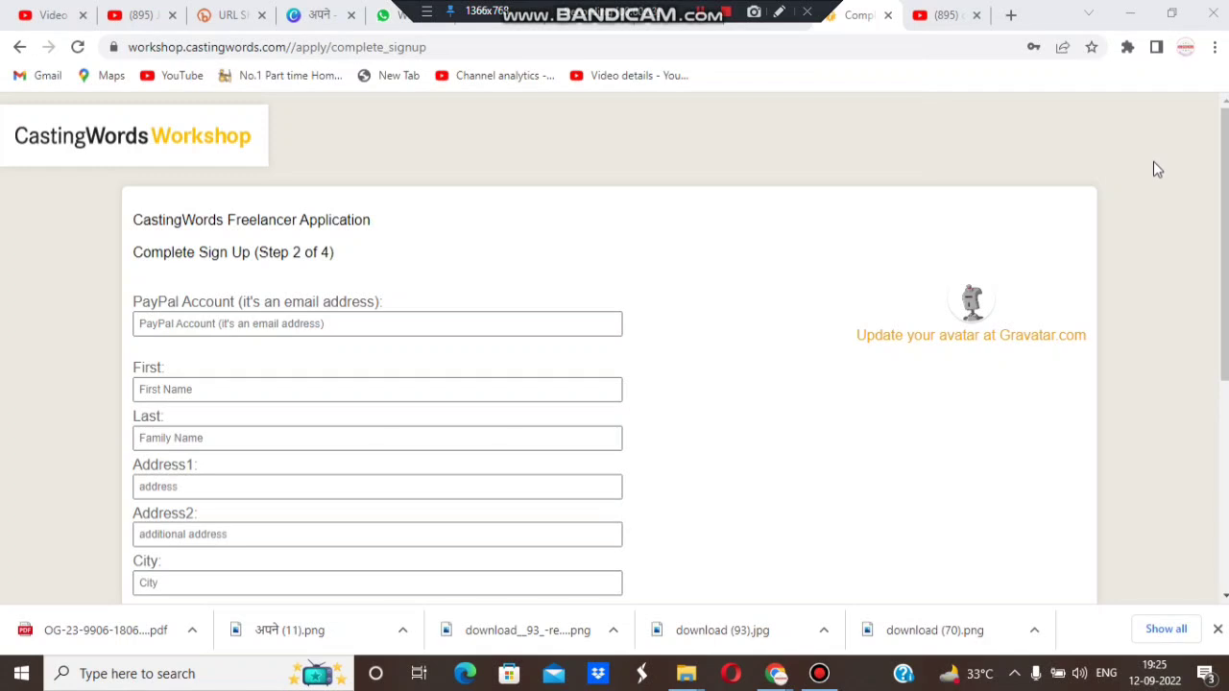
Step: Accept the Terms and Conditions and the independent contractor agreement, then submit the step 2 details
click(327, 253)
drag(326, 252, 288, 253)
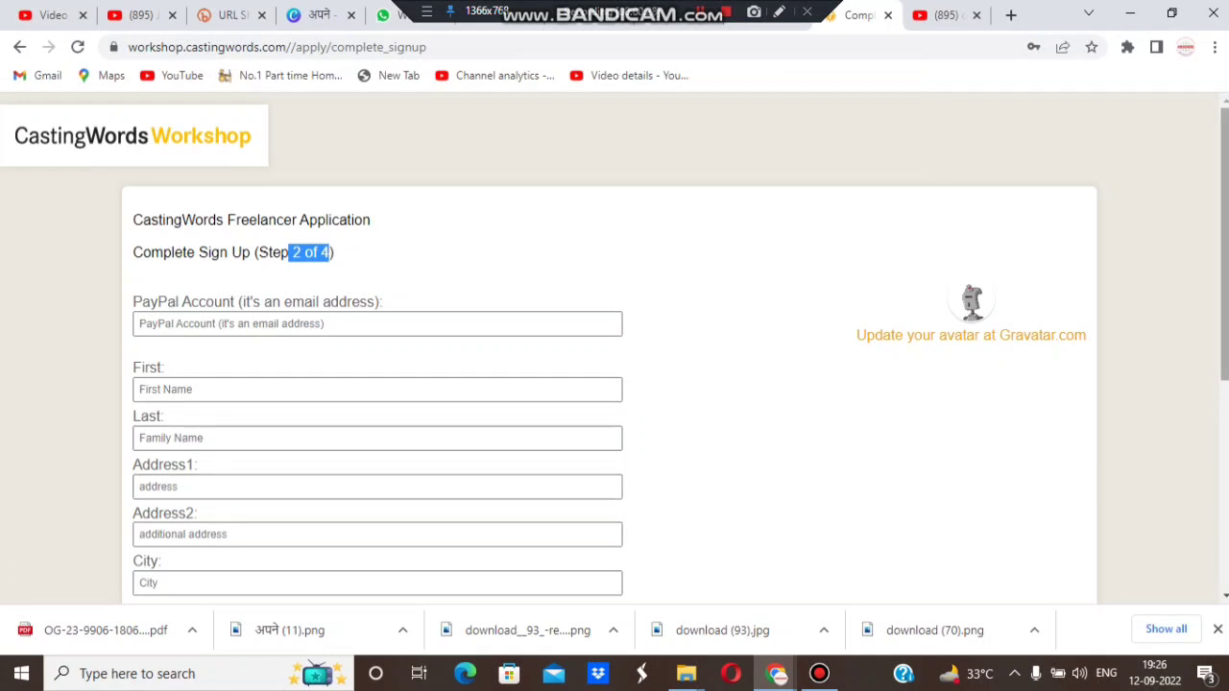
drag(1226, 305, 1226, 492)
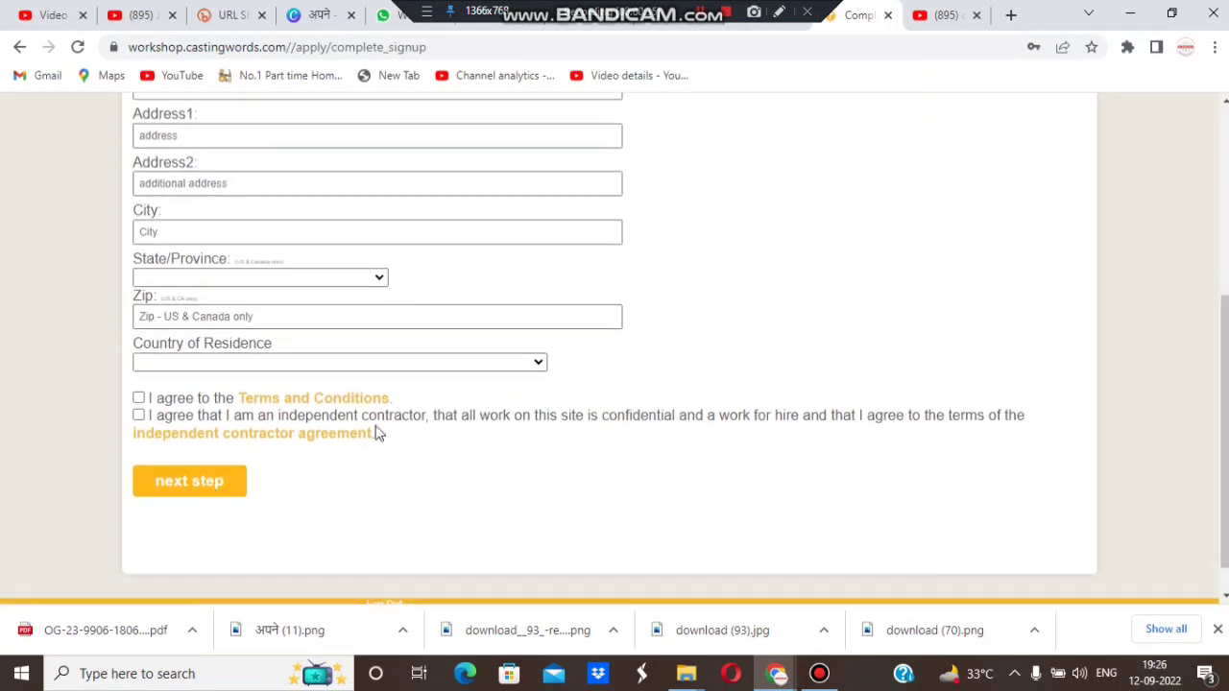
drag(1226, 317, 1226, 148)
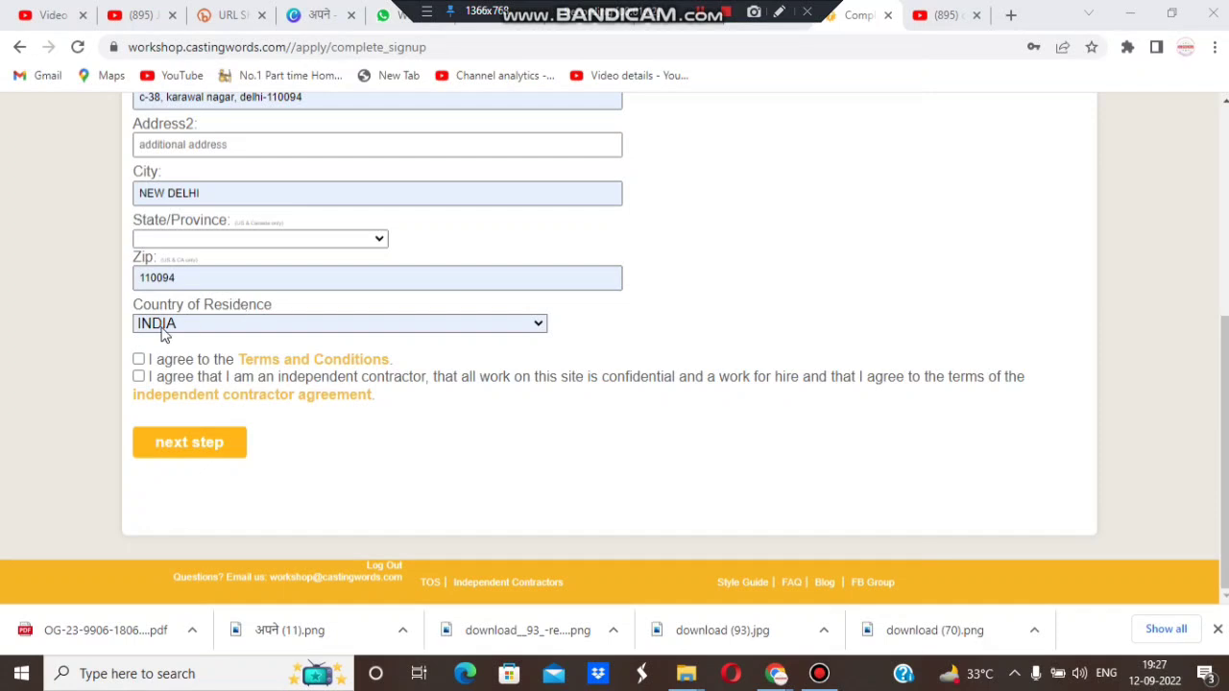
click(138, 360)
click(138, 376)
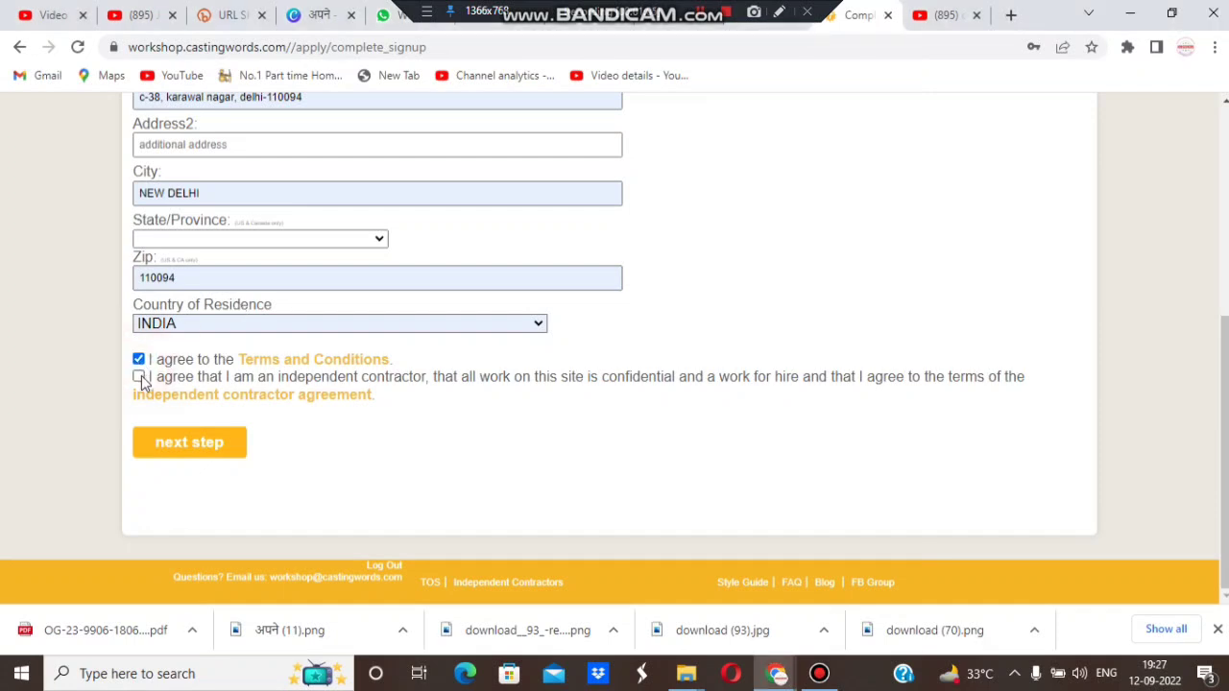
click(218, 455)
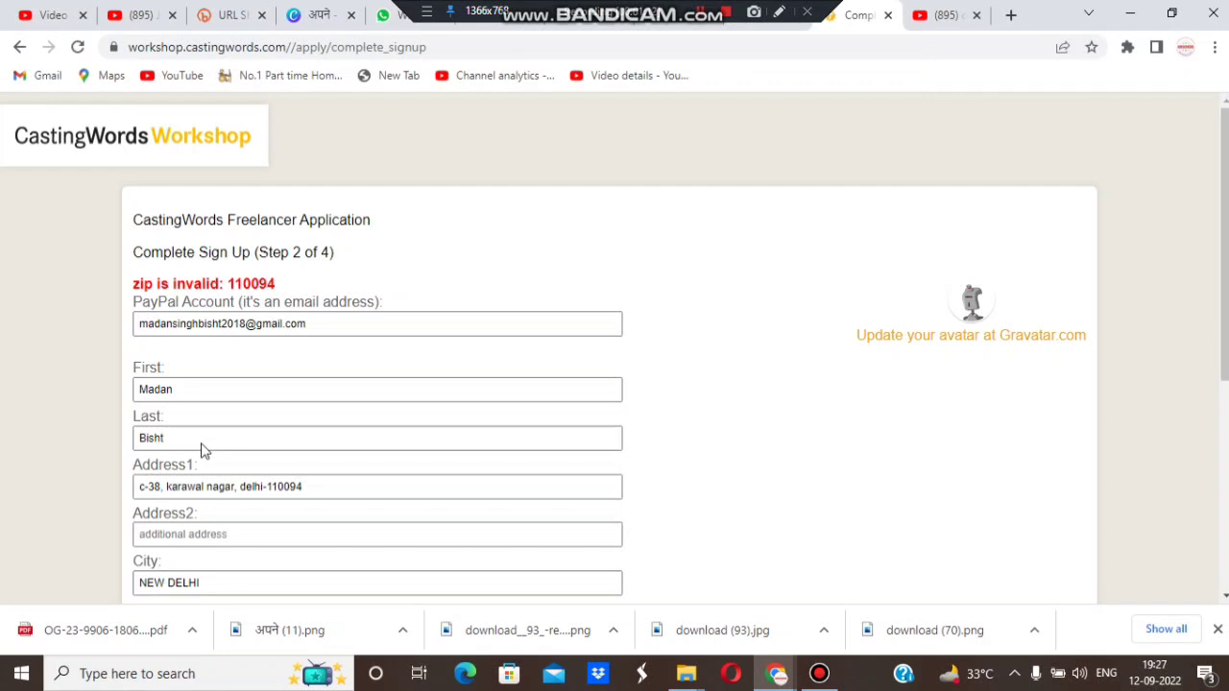
Step: Resubmit the step 2 details with the zip code removed from Zip and Address1
click(256, 323)
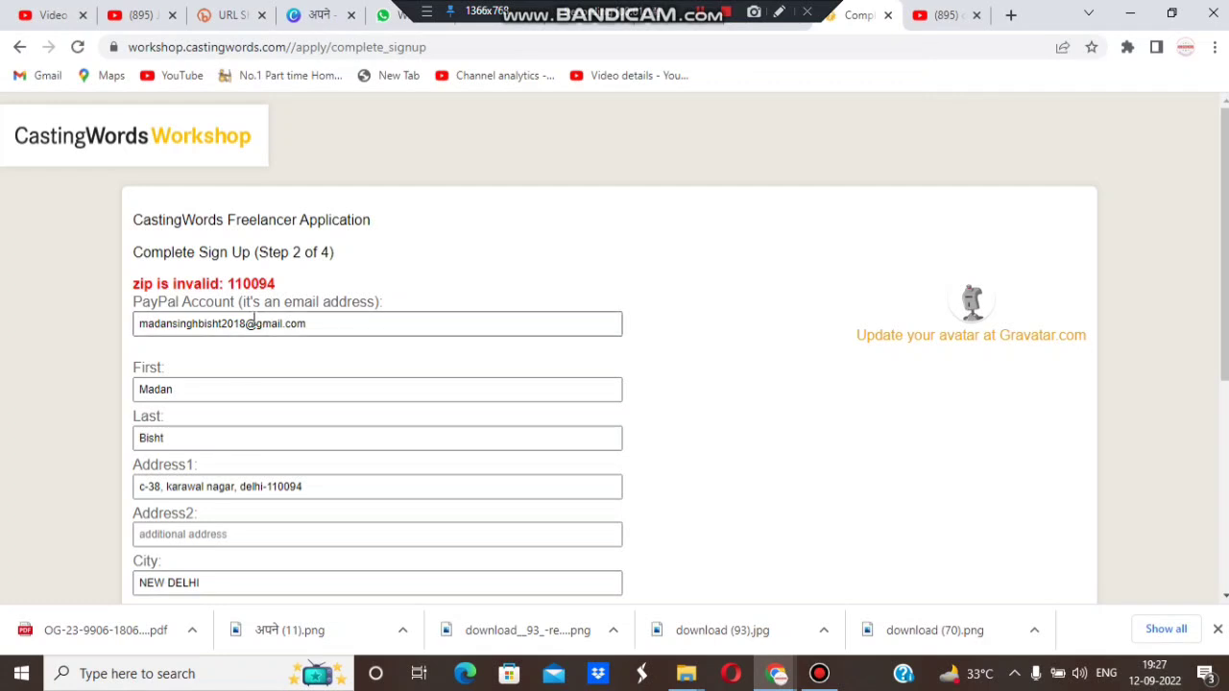
click(373, 275)
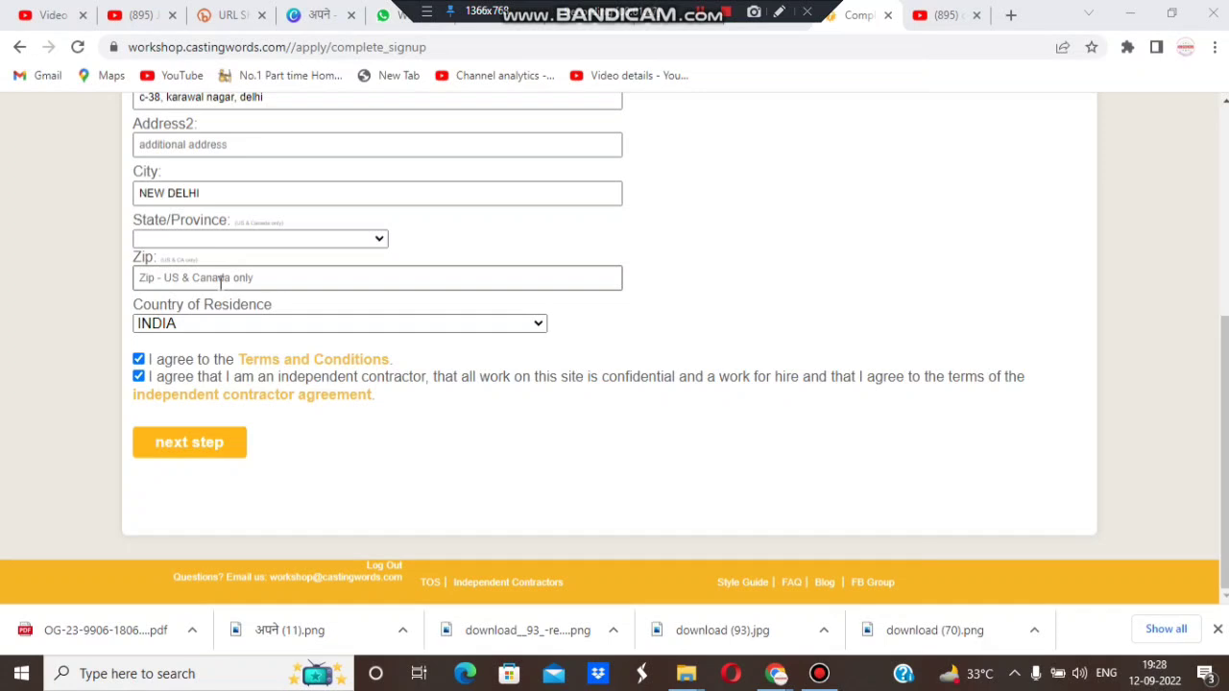
click(170, 458)
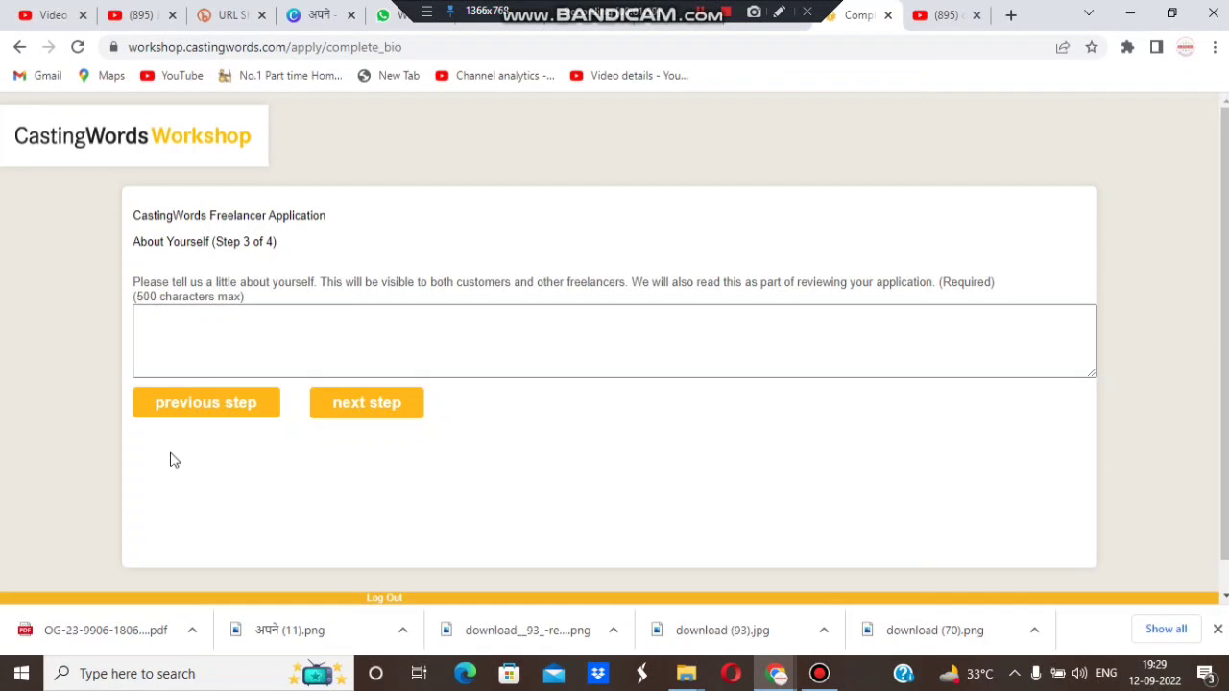
Step: Begin the bio with the applicant's name, living in Delhi, and 5 years of experience
click(329, 320)
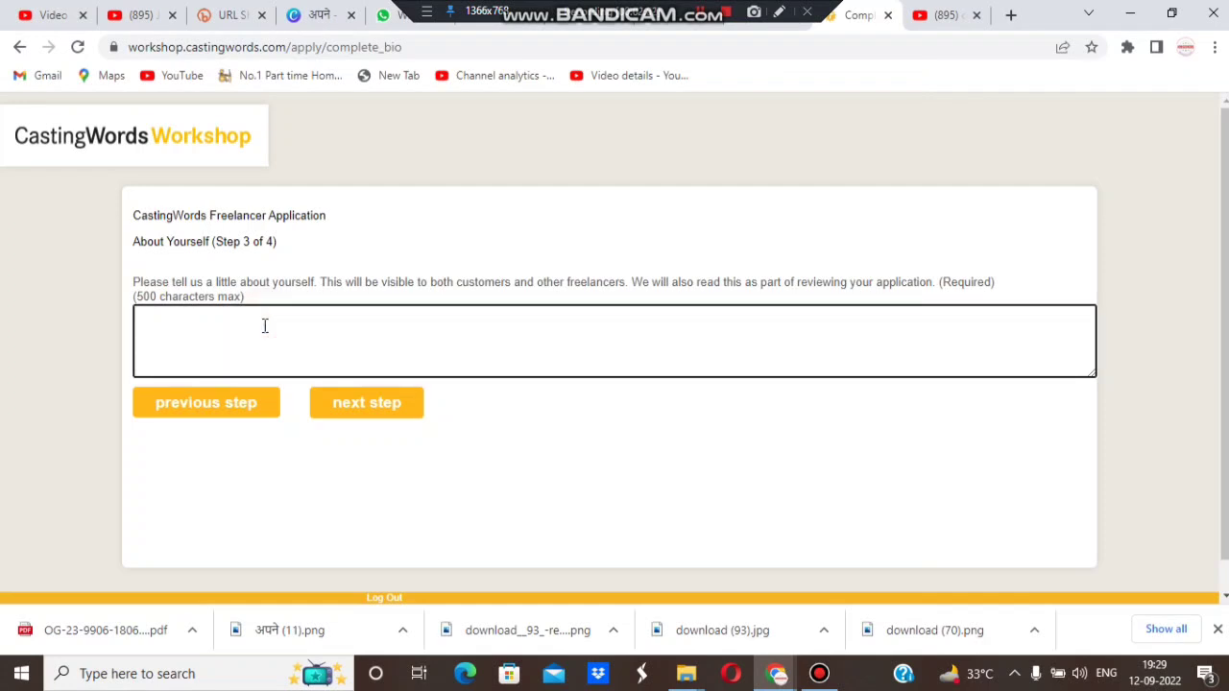
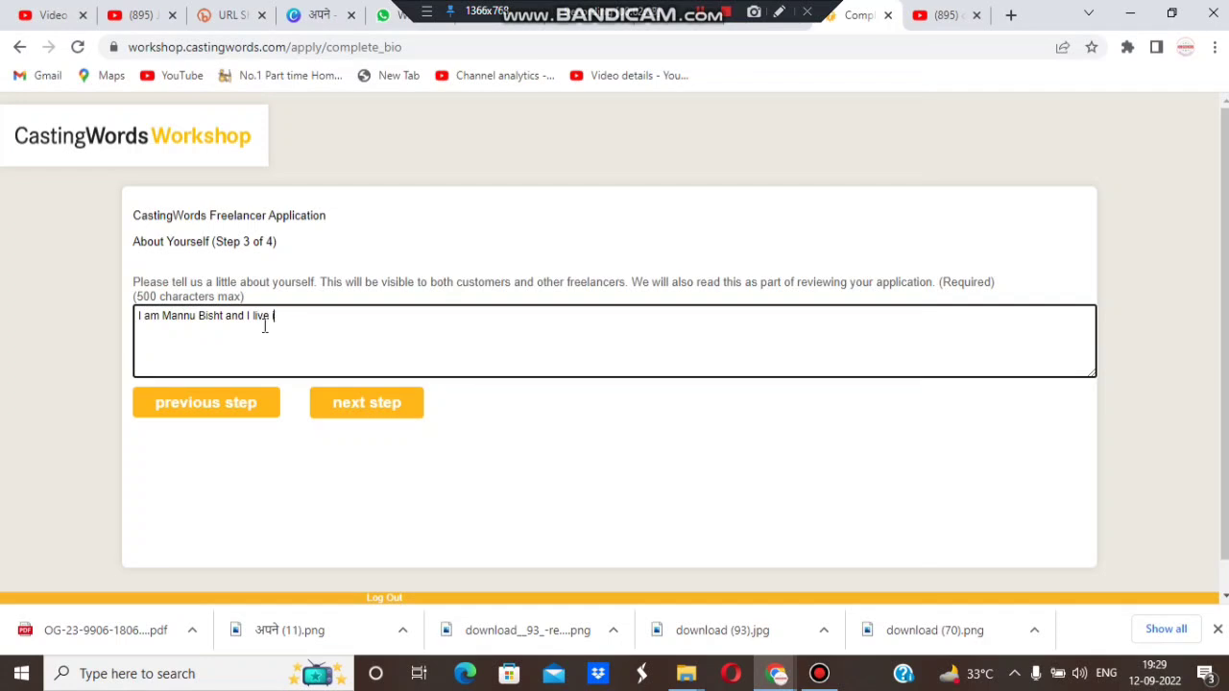
text(n delhi and)
key(BackSpace)
key(BackSpace)
key(BackSpace)
key(BackSpace)
key(BackSpace)
text(, I have 5 year experience in)
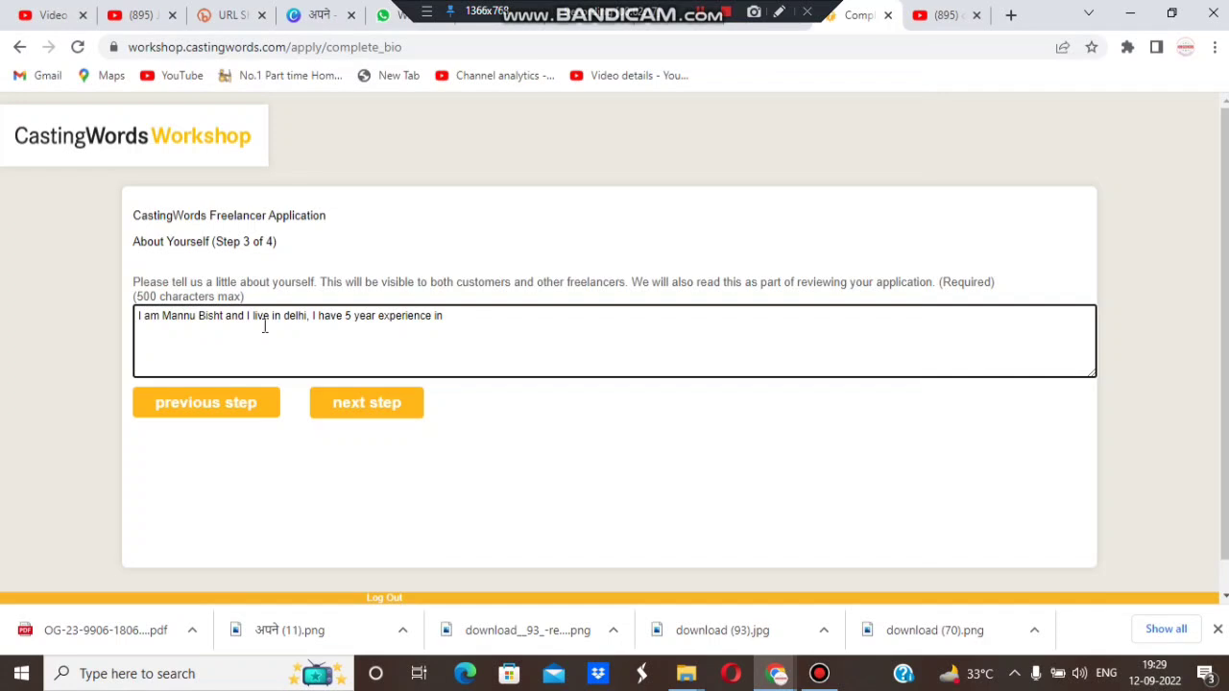
key(ctrl+a)
text(ta Entry an)
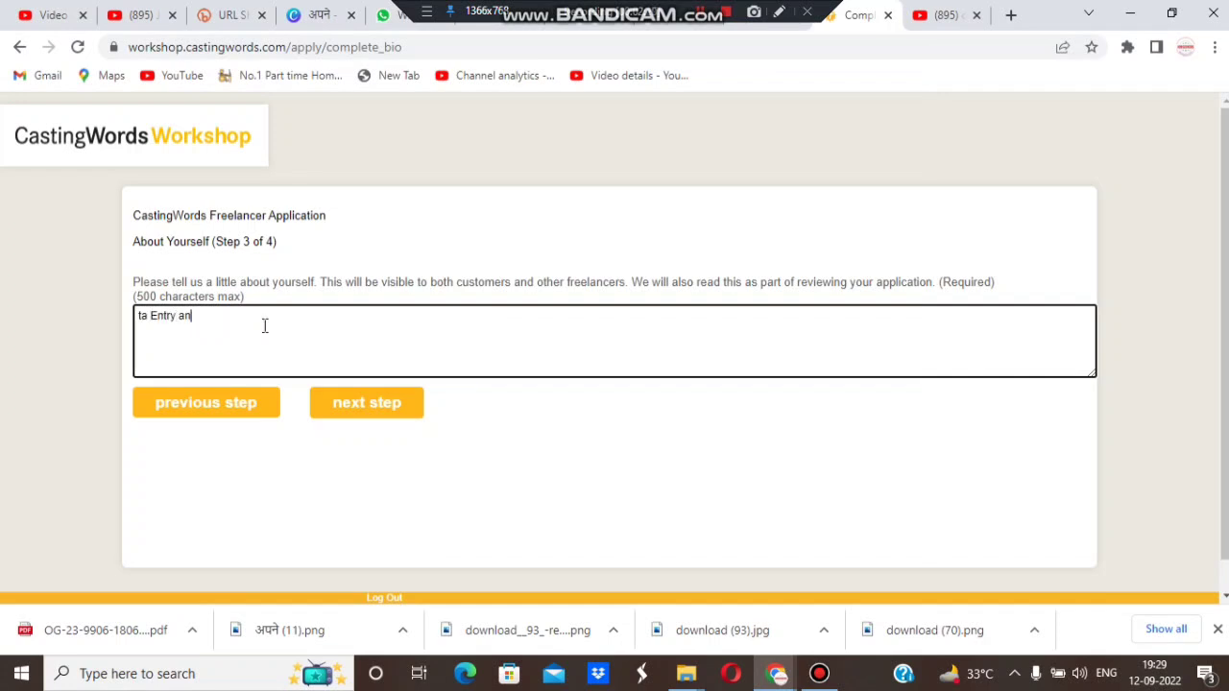
key(ctrl+z)
key(End)
Step: Finish the bio with 'Data Entry and BPO. I am very Honest and punctual to my work.' and submit
text(a)
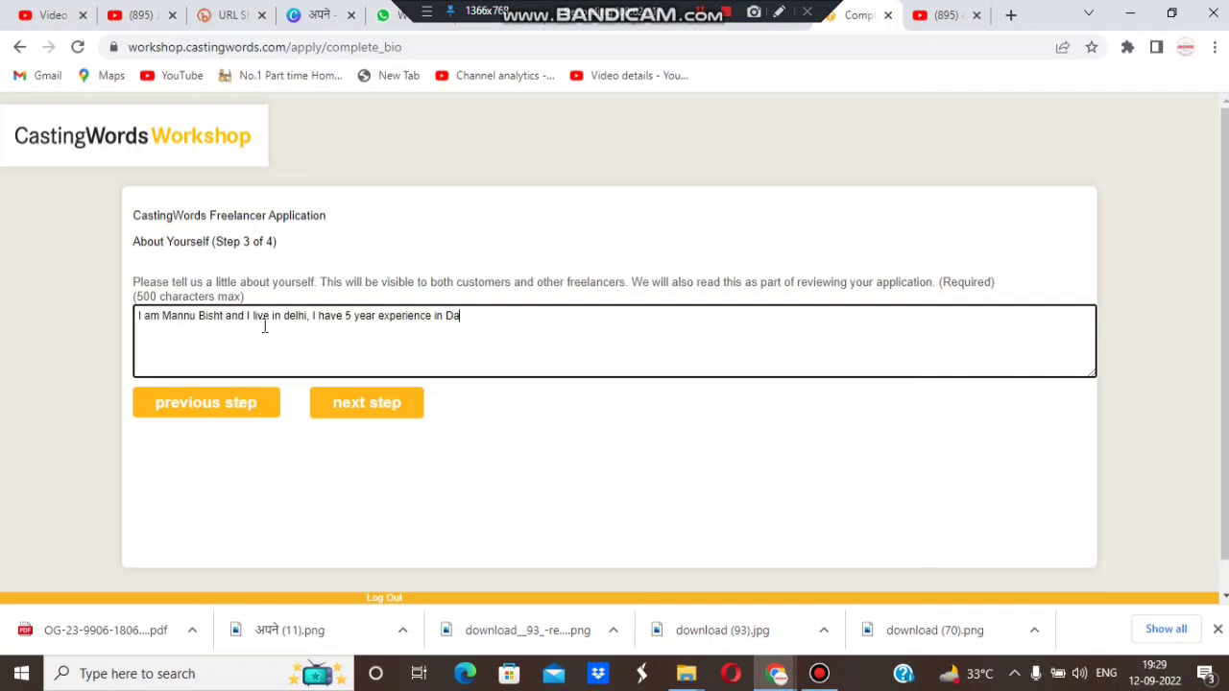
text(ta Entry and)
text(BPO. I am very )
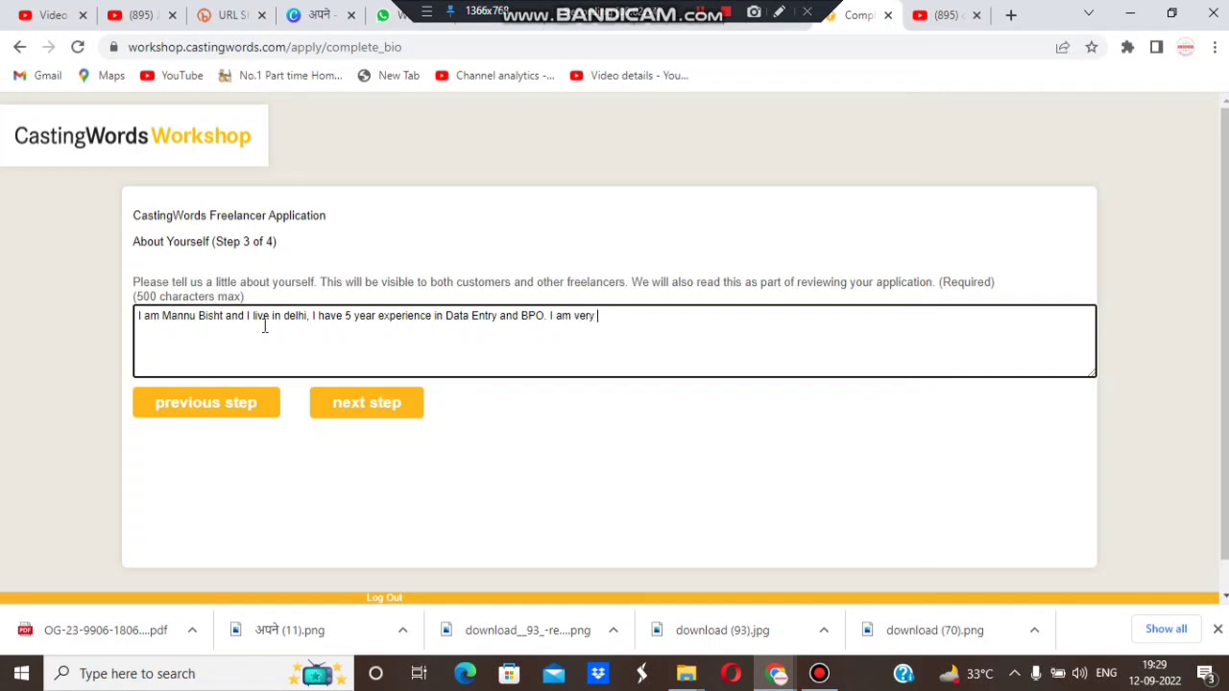
text(Honest and puncvhual)
key(BackSpace)
key(BackSpace)
key(BackSpace)
key(BackSpace)
key(BackSpace)
text(hual to my work)
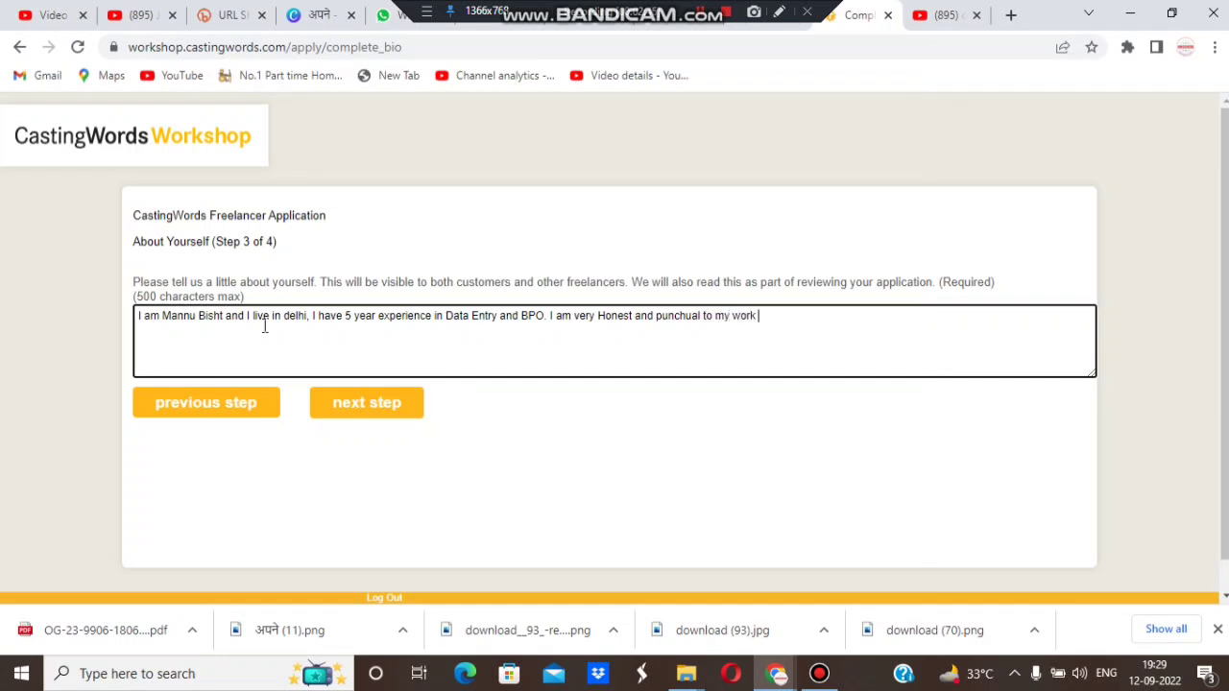
key(BackSpace)
text(.)
click(378, 401)
click(348, 403)
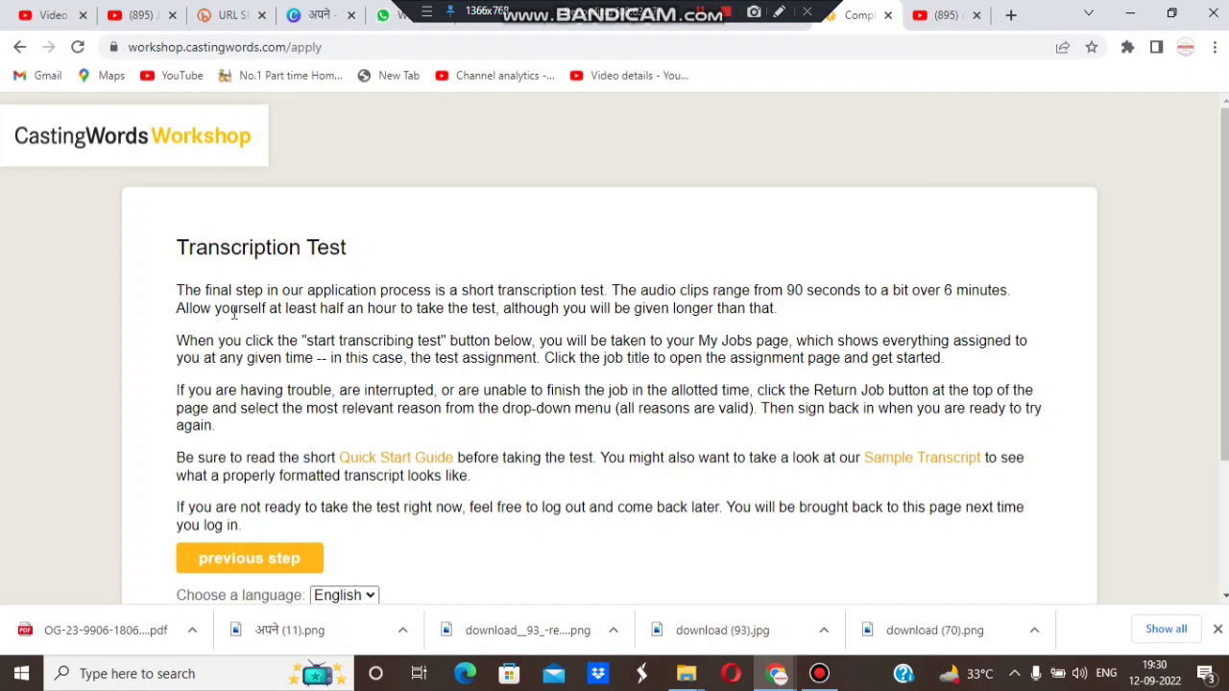
Step: Start the transcription test and confirm it, bringing up the two Audio Transcription Test jobs
drag(1225, 164, 1225, 293)
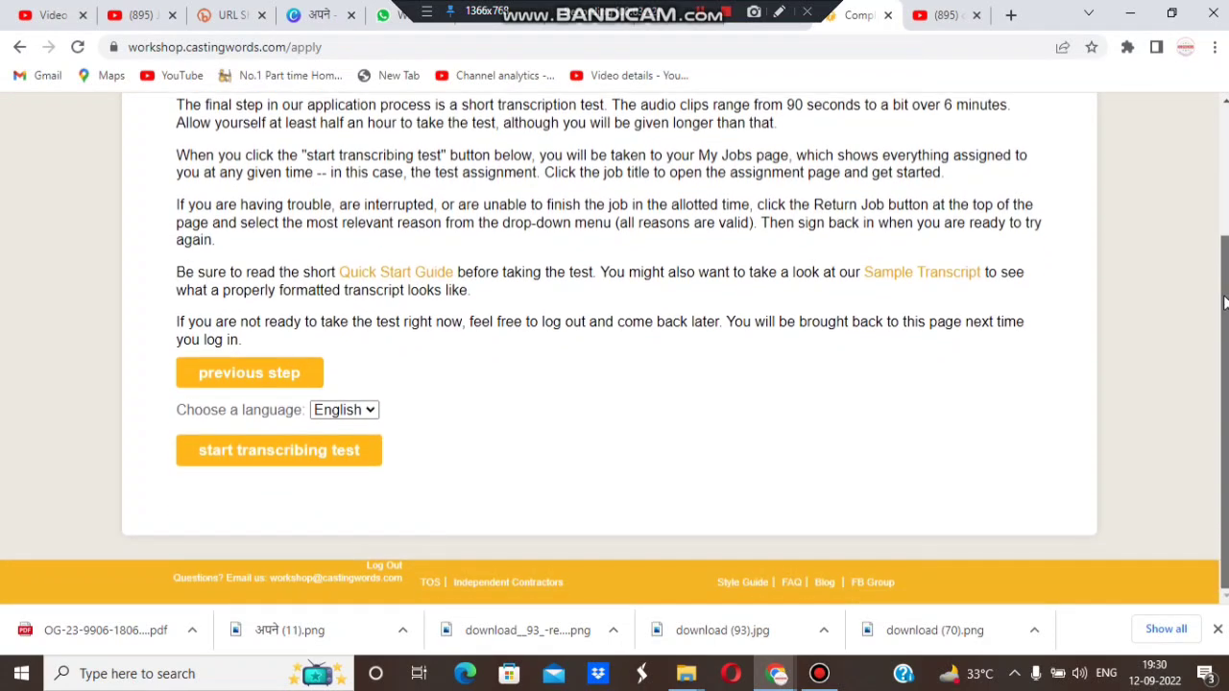
click(248, 463)
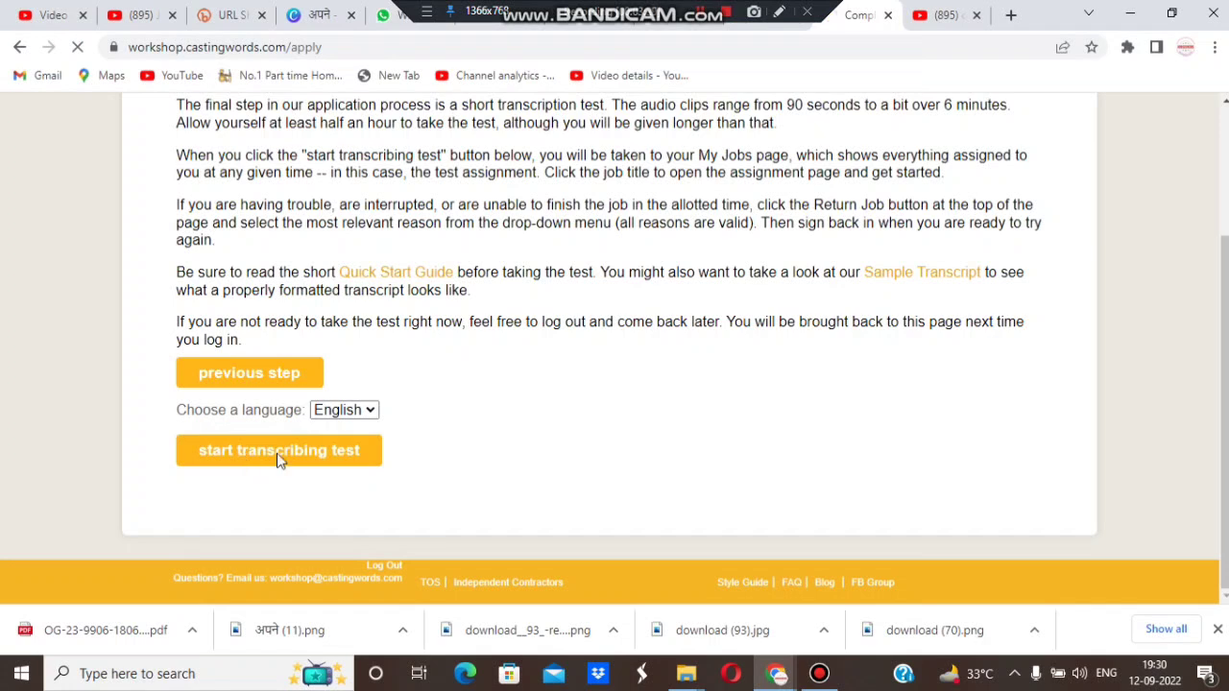
click(275, 456)
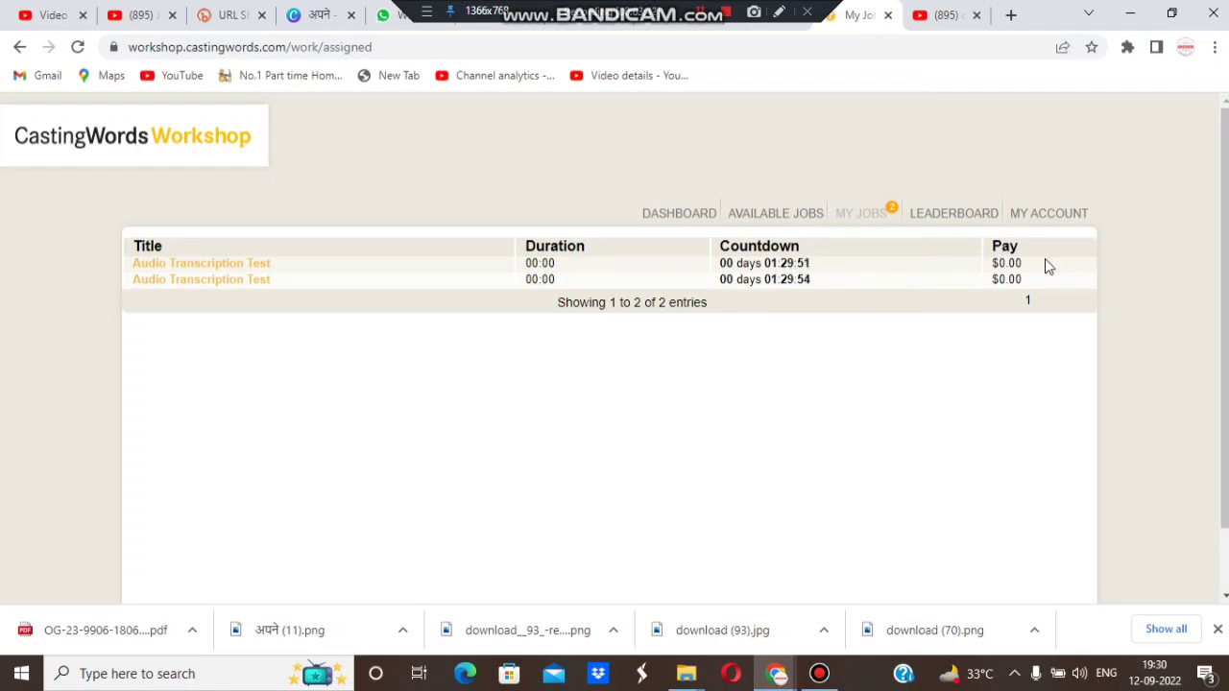
Step: Open the first Audio Transcription Test job, 'Nano Voicemail', and play its 0:38 audio clip
click(1223, 197)
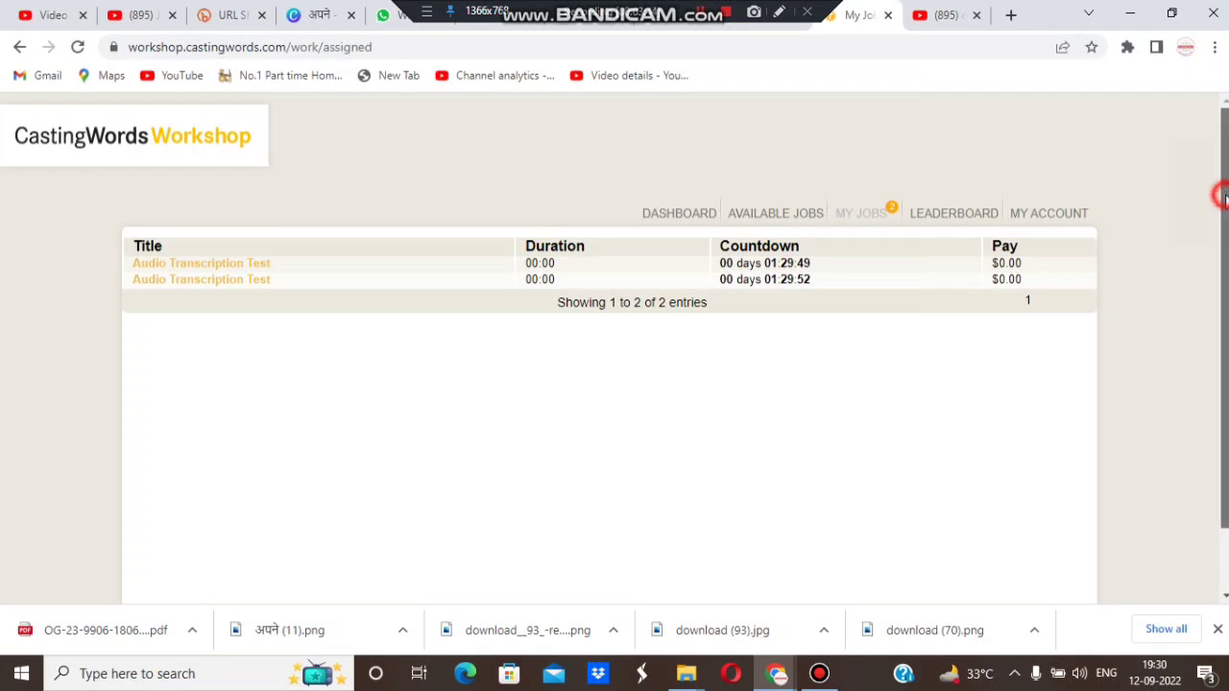
mouse_move(1222, 197)
mouse_down()
mouse_move(1222, 257)
mouse_move(1223, 198)
mouse_up()
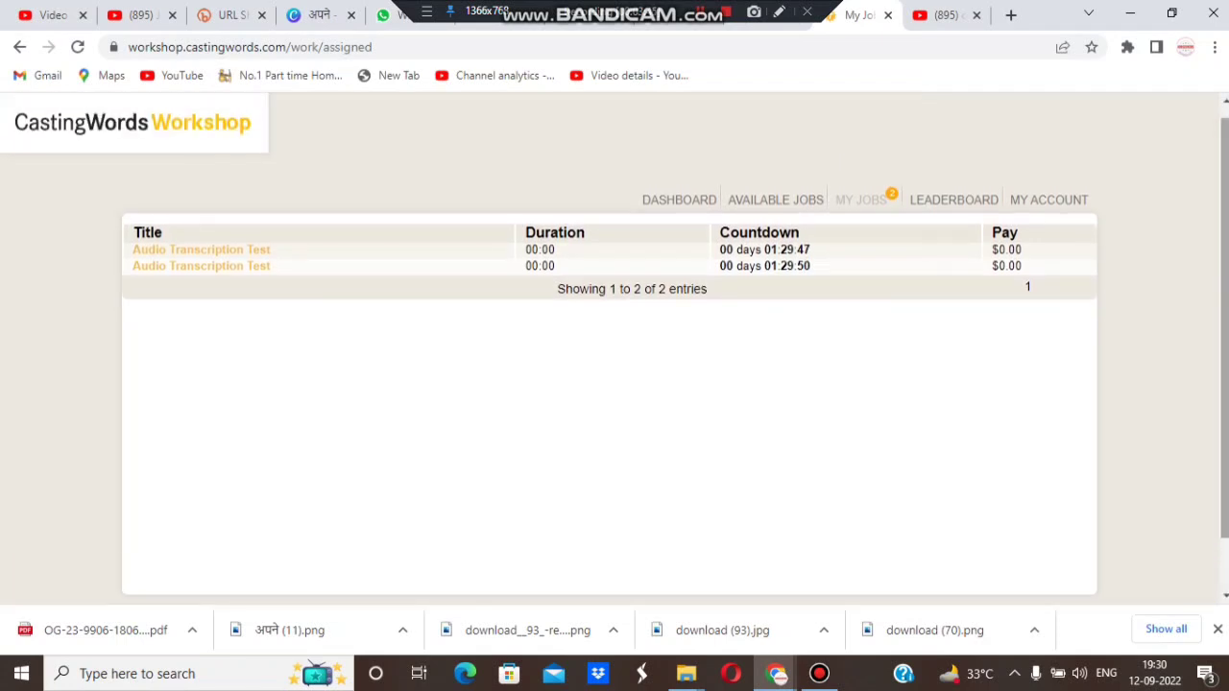
click(205, 256)
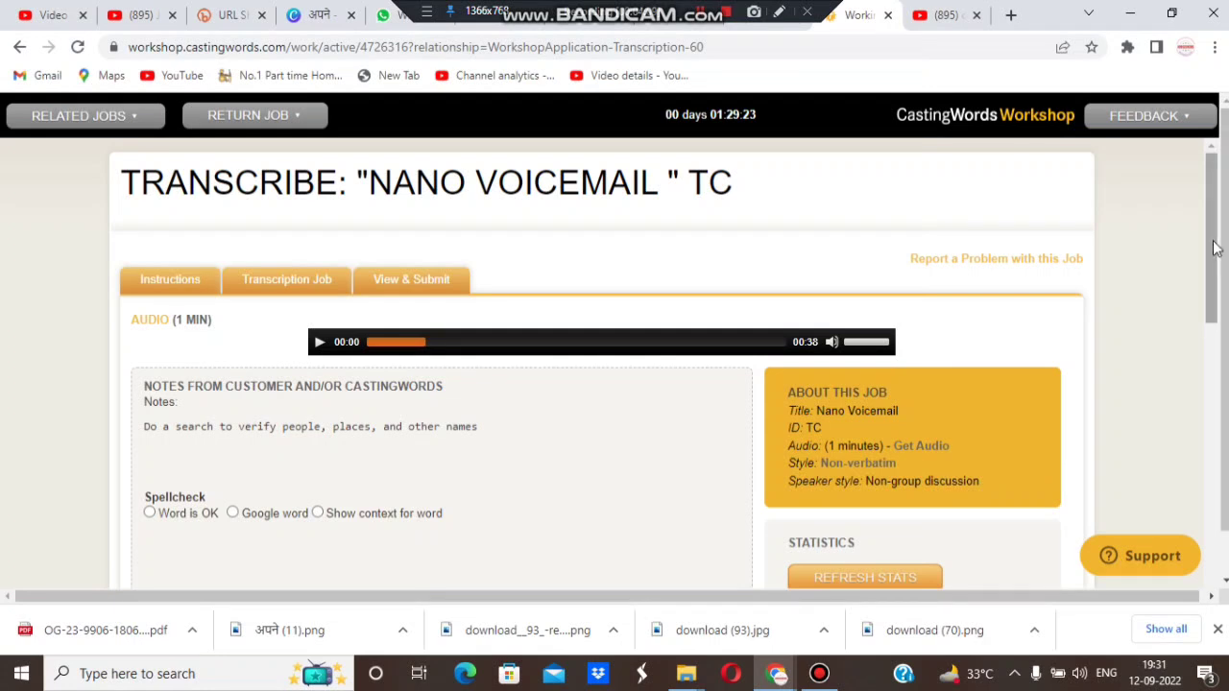
mouse_move(1214, 247)
mouse_down()
mouse_move(1214, 305)
mouse_move(1220, 249)
mouse_up()
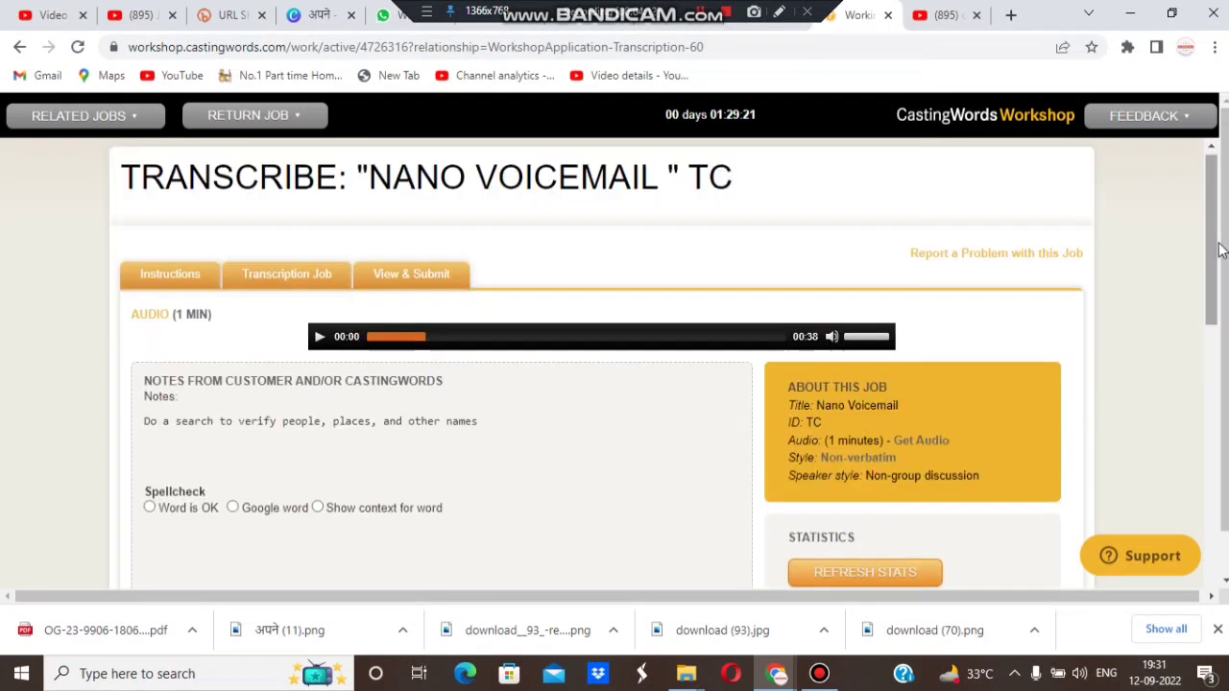
click(317, 337)
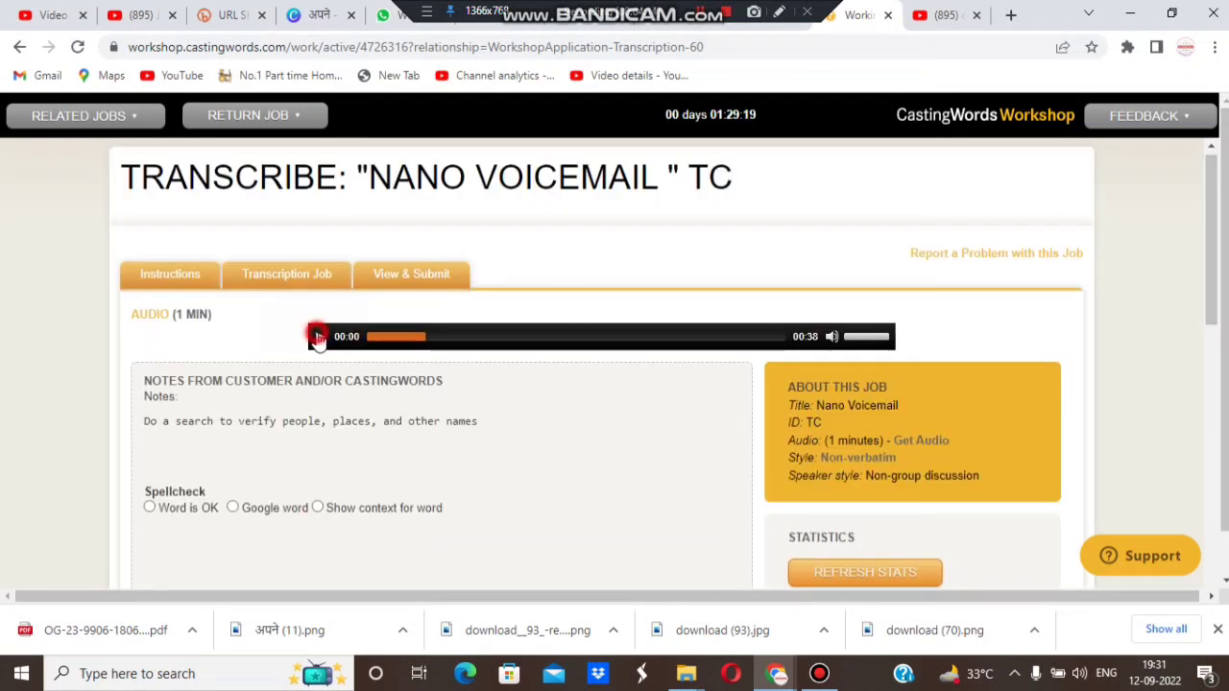